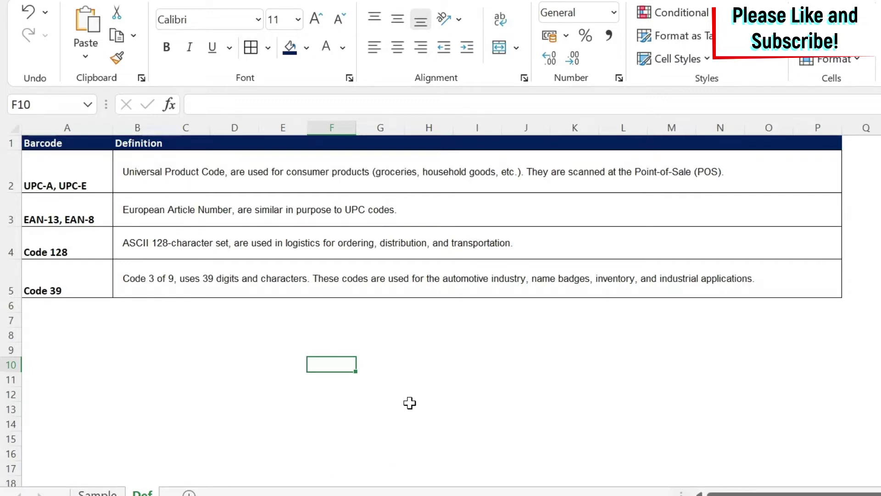
# Select the four barcode type names in A2:A5 on the Def sheet.
pyautogui.moveTo(51, 167); pyautogui.dragTo(43, 286)
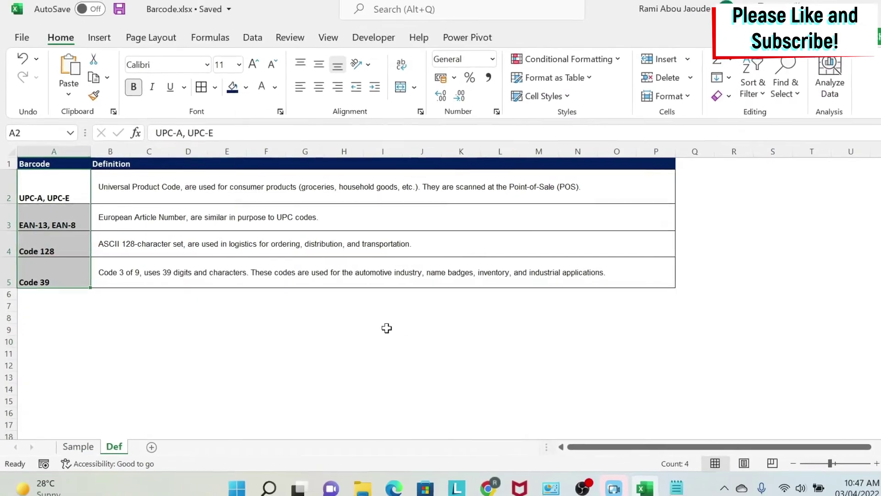
pyautogui.click(491, 489)
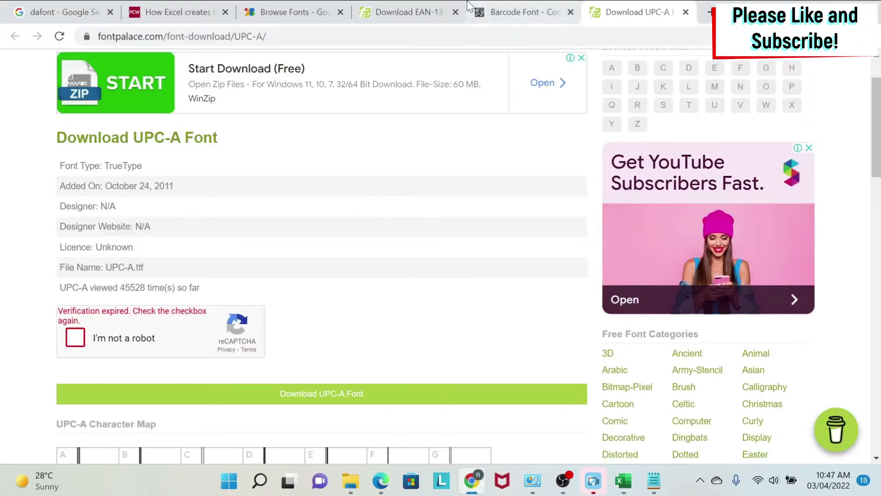
pyautogui.click(426, 4)
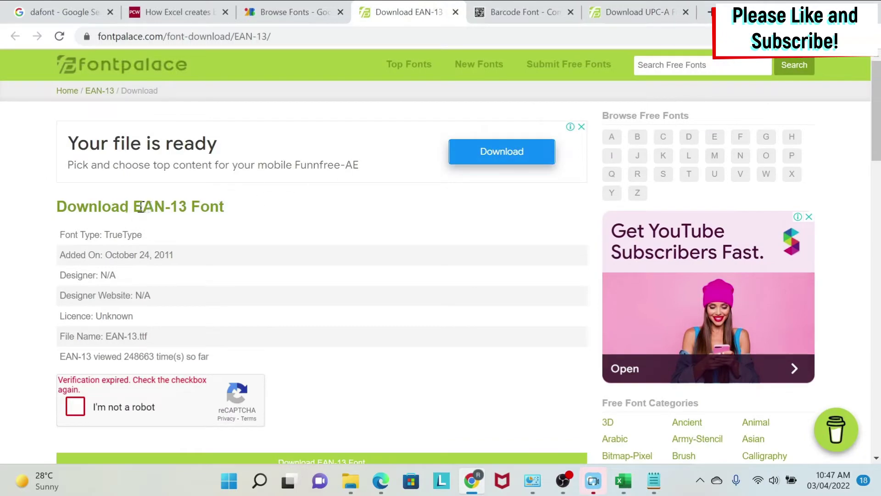
pyautogui.moveTo(138, 207); pyautogui.dragTo(228, 205)
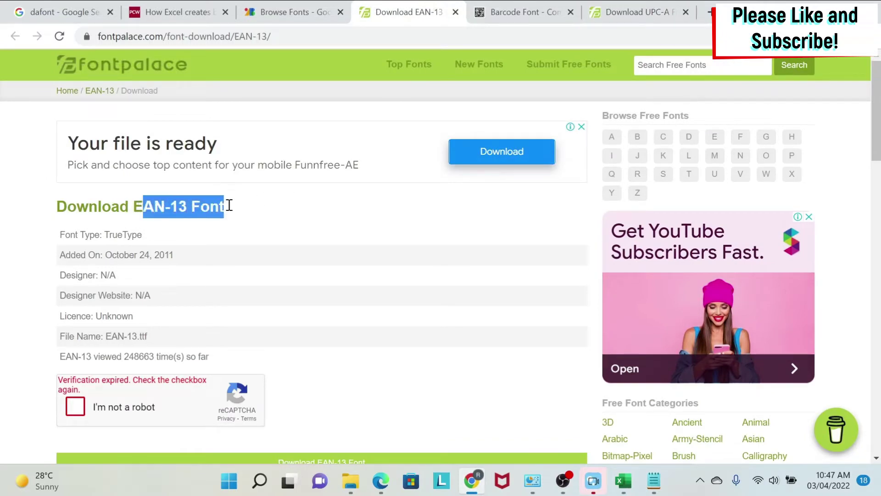
pyautogui.click(74, 406)
pyautogui.scroll(-4, 275, 328)
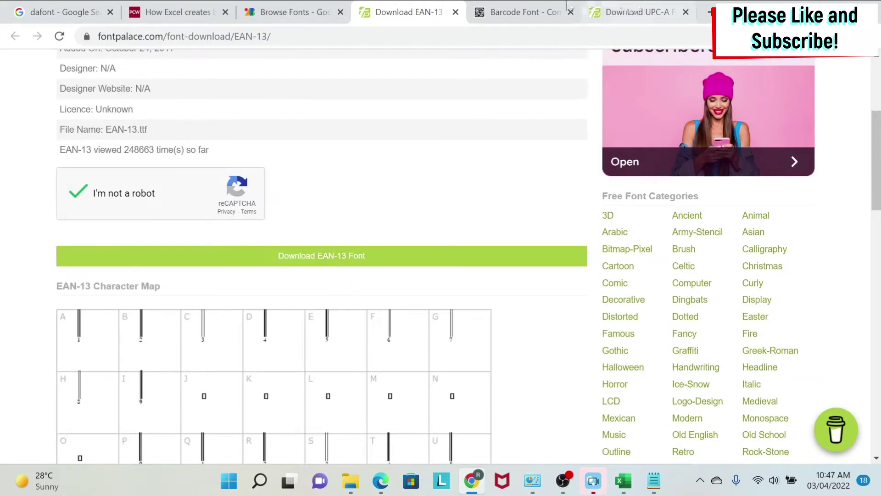
pyautogui.click(524, 12)
pyautogui.scroll(1, 222, 193)
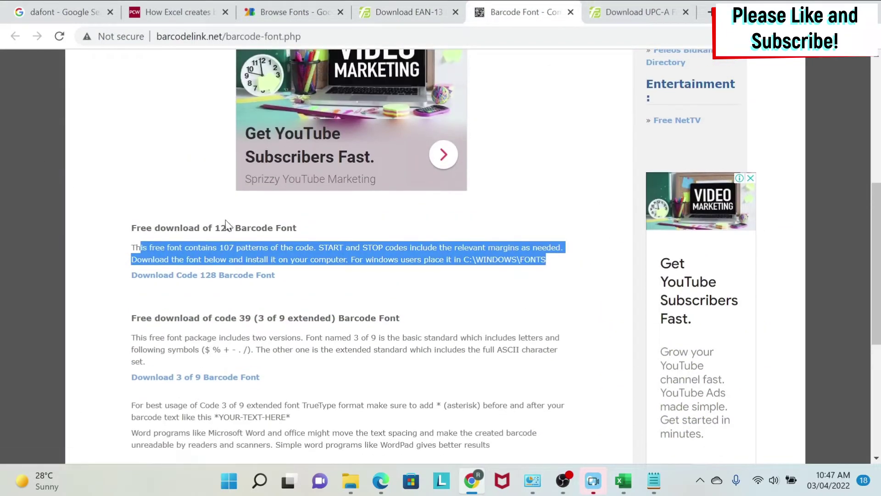
pyautogui.moveTo(216, 226); pyautogui.dragTo(305, 229)
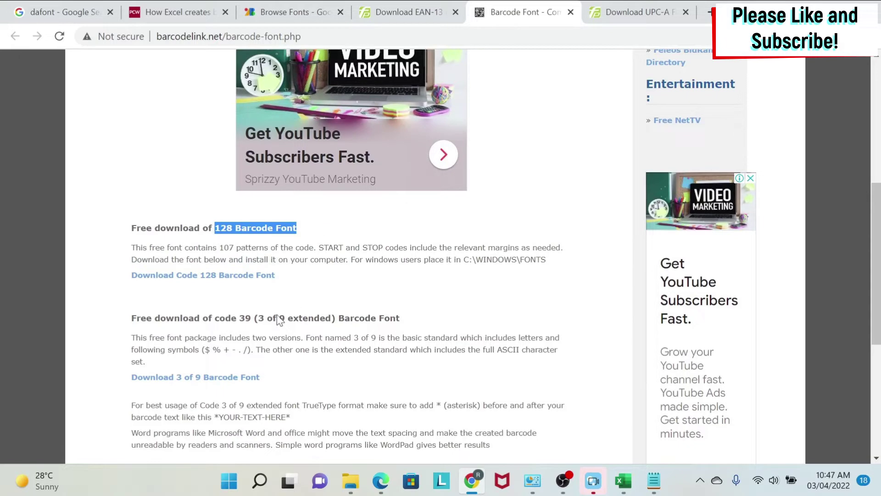
pyautogui.moveTo(219, 318); pyautogui.dragTo(320, 319)
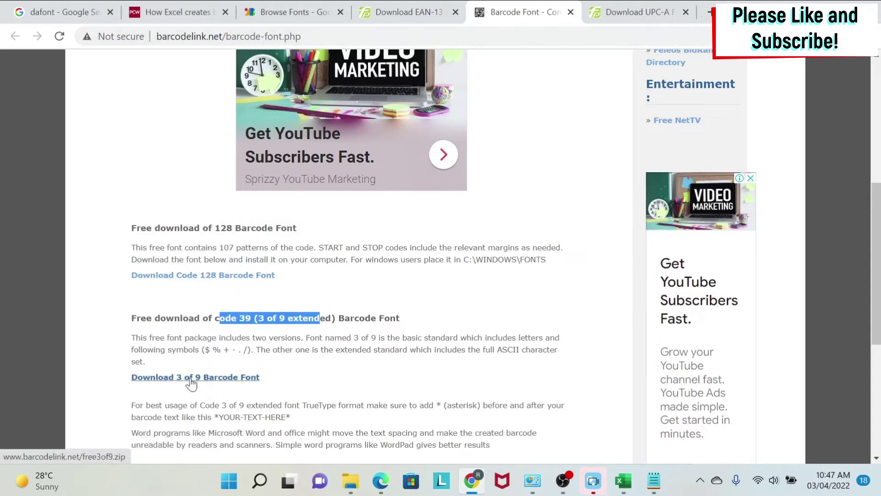
pyautogui.click(630, 7)
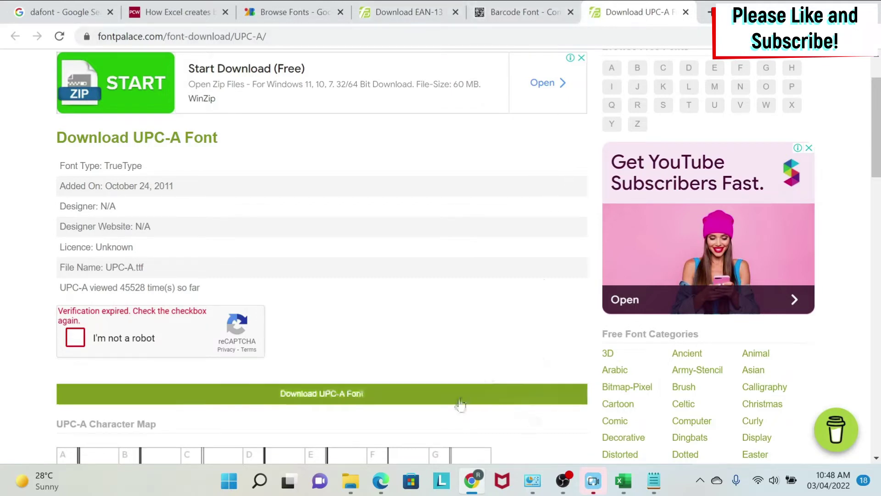
pyautogui.moveTo(351, 480)
pyautogui.click(393, 450)
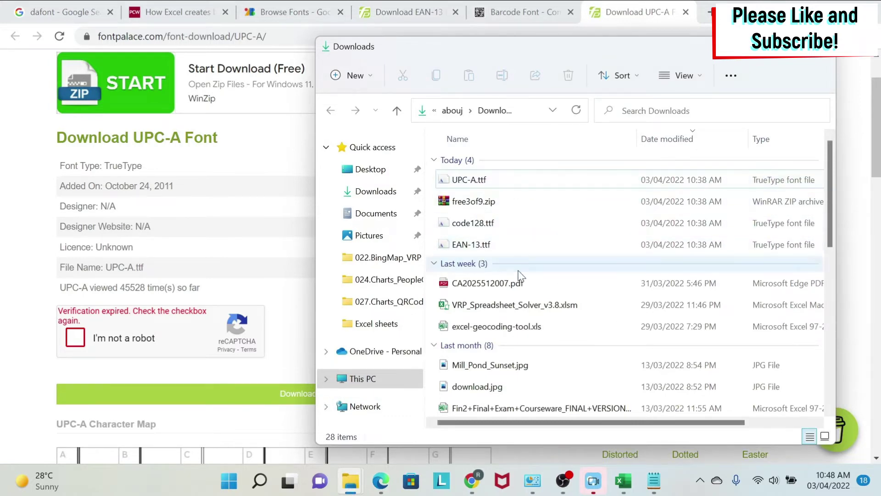
# Install the UPC-A and Code 128 fonts from their .ttf files in Downloads.
pyautogui.doubleClick(514, 183)
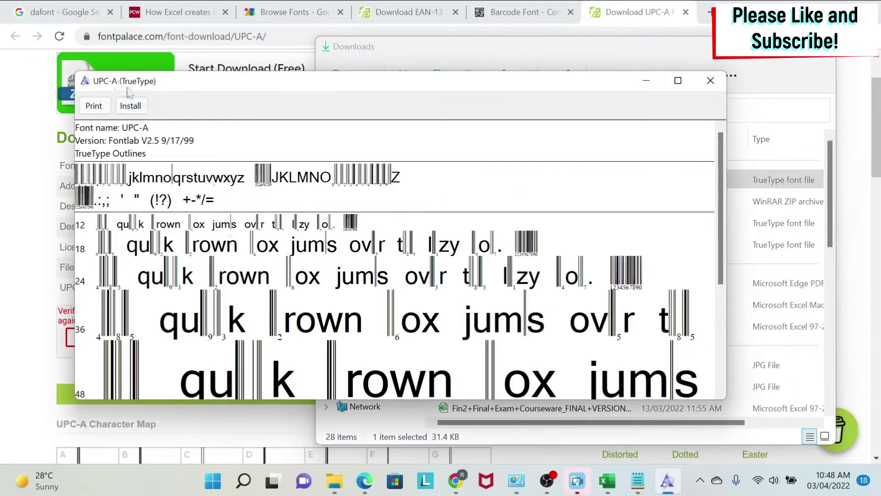
pyautogui.click(132, 107)
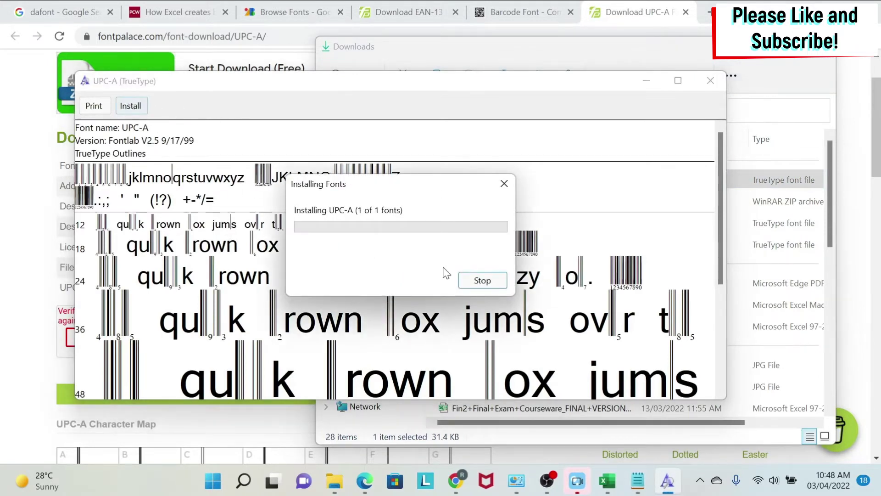
pyautogui.click(711, 80)
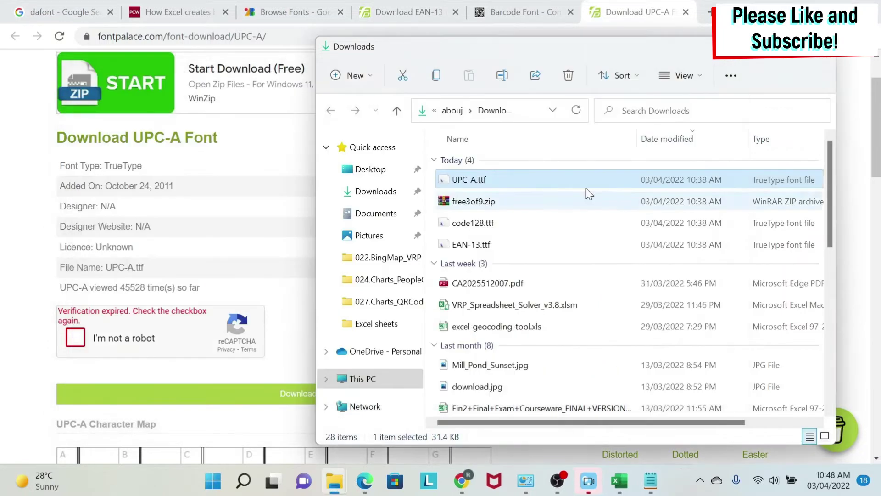
pyautogui.doubleClick(473, 223)
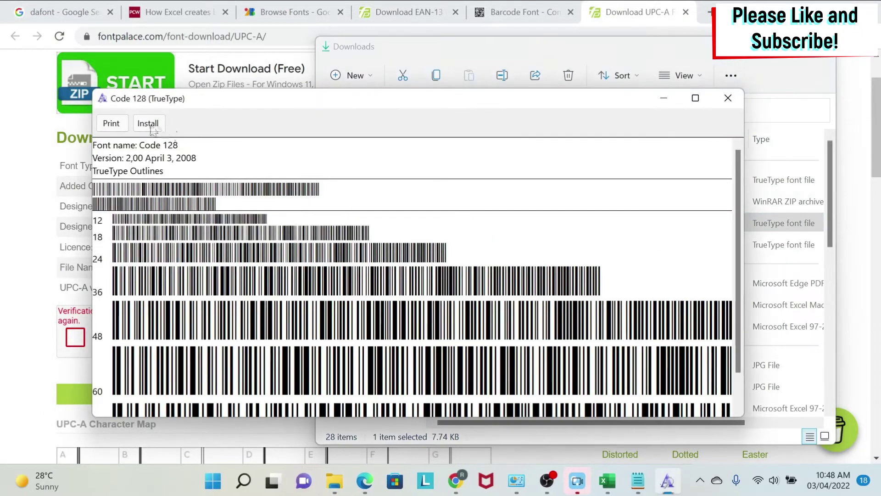
pyautogui.click(148, 124)
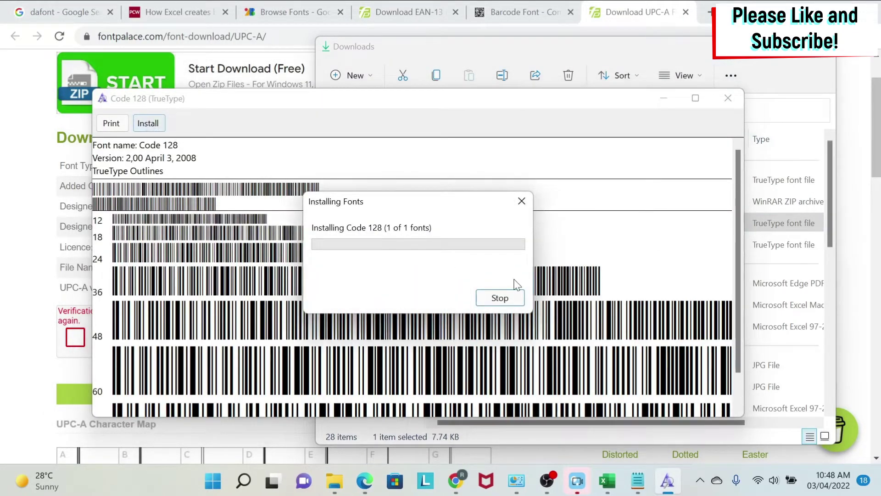
pyautogui.click(724, 96)
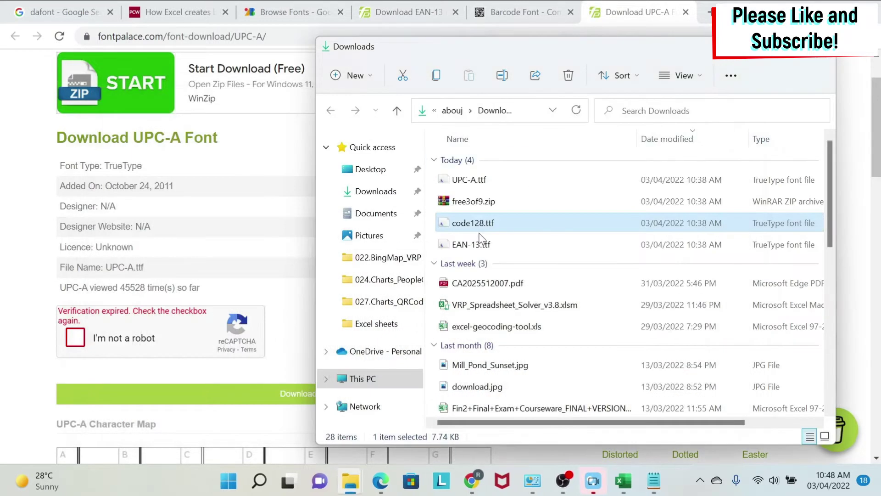
# Install the EAN-13 font, then bring up the actions for free3of9.zip.
pyautogui.doubleClick(480, 241)
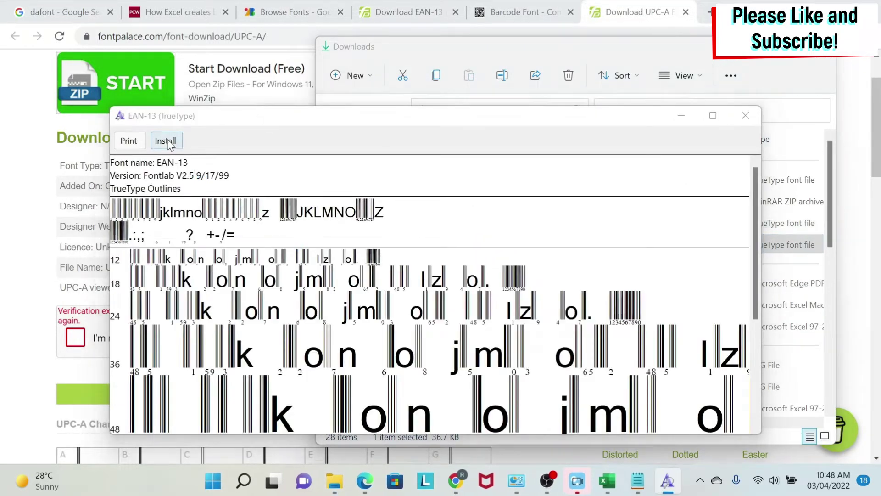
pyautogui.click(167, 143)
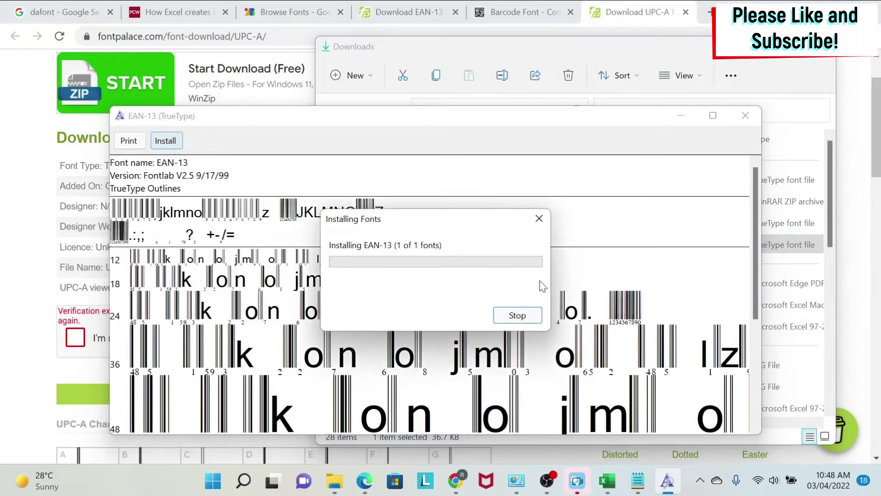
pyautogui.click(758, 123)
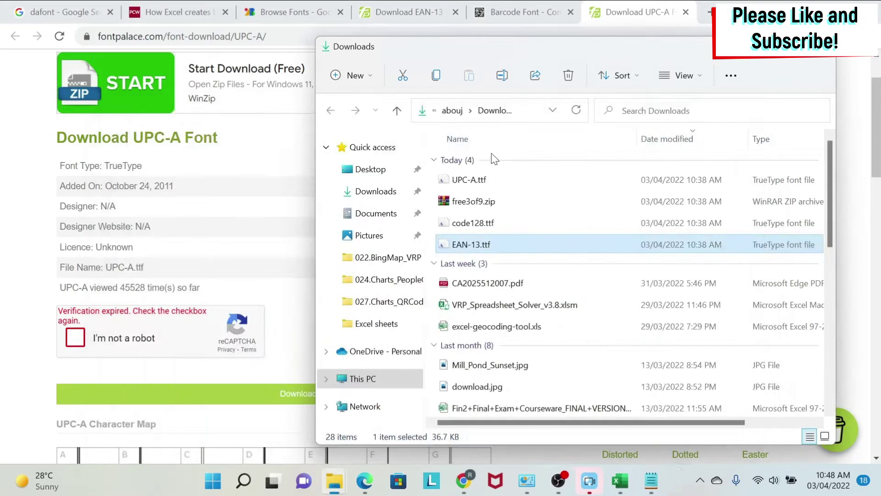
pyautogui.rightClick(482, 208)
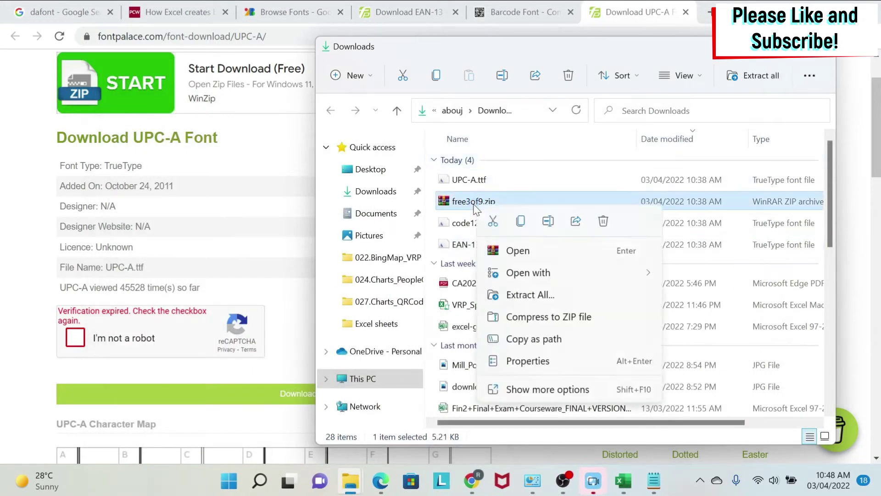
# Extract free3of9.zip into a free3of9 folder and install the Free 3 of 9 Extended font.
pyautogui.click(563, 296)
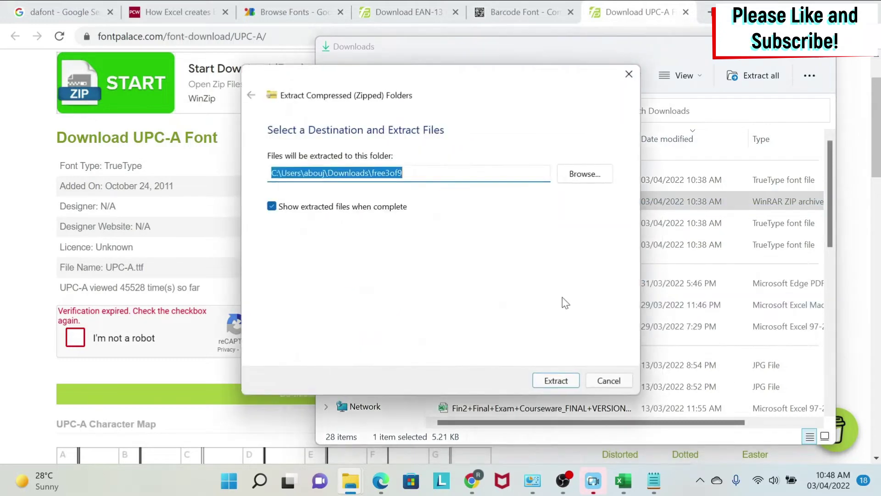
pyautogui.click(563, 383)
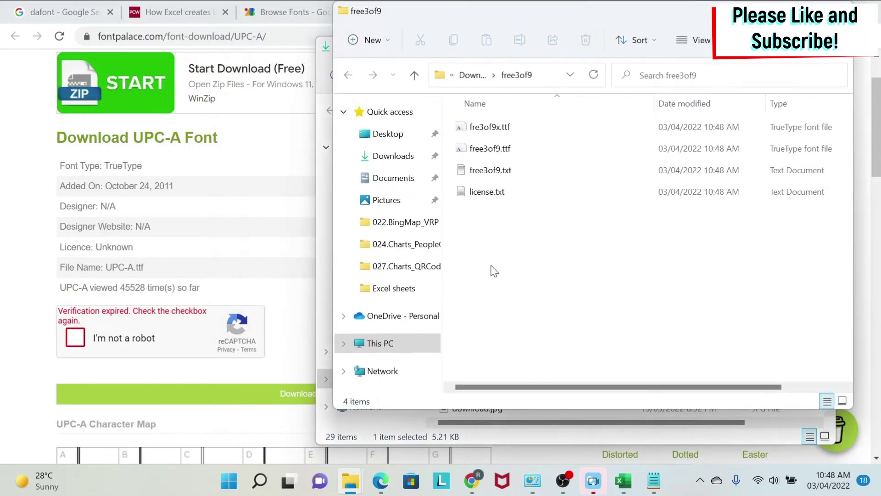
pyautogui.doubleClick(523, 129)
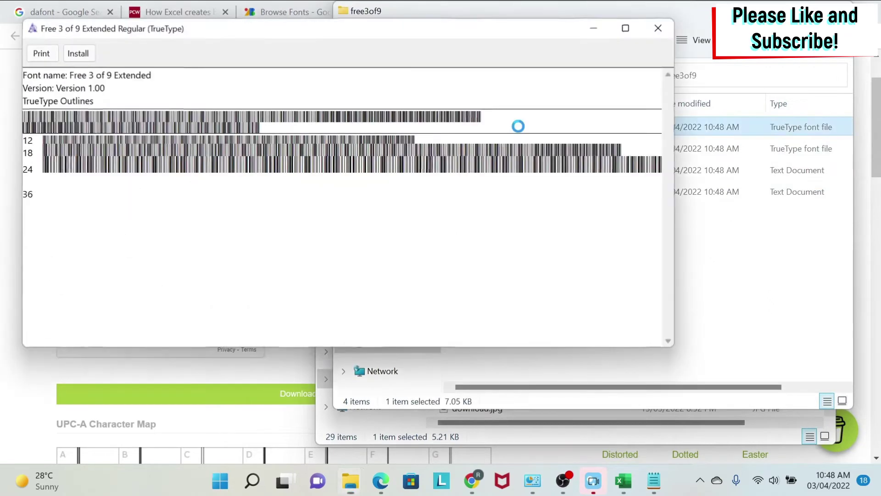
pyautogui.click(79, 53)
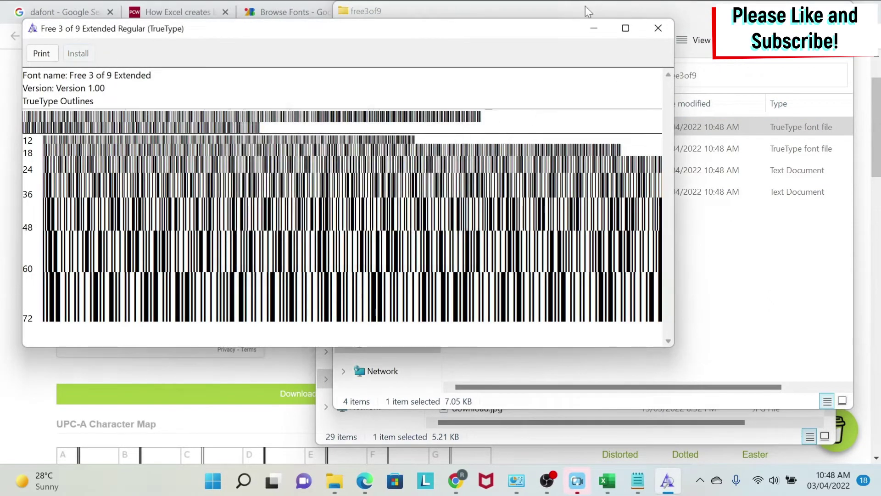
# Install the regular Free 3 of 9 font and open Barcode.xlsx.
pyautogui.click(658, 28)
pyautogui.doubleClick(531, 148)
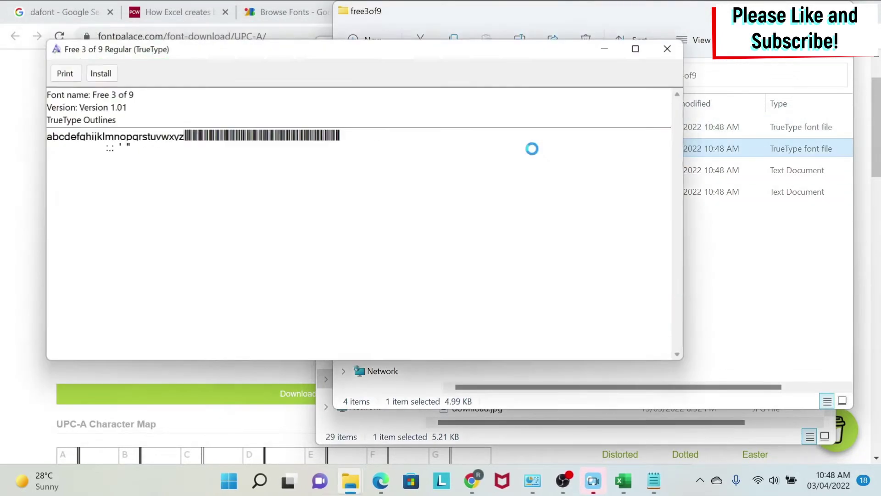
pyautogui.click(95, 71)
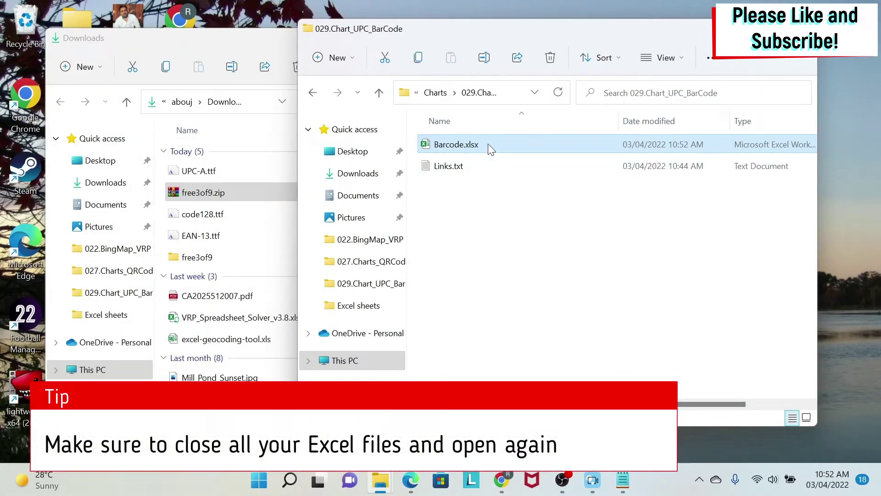
pyautogui.doubleClick(468, 146)
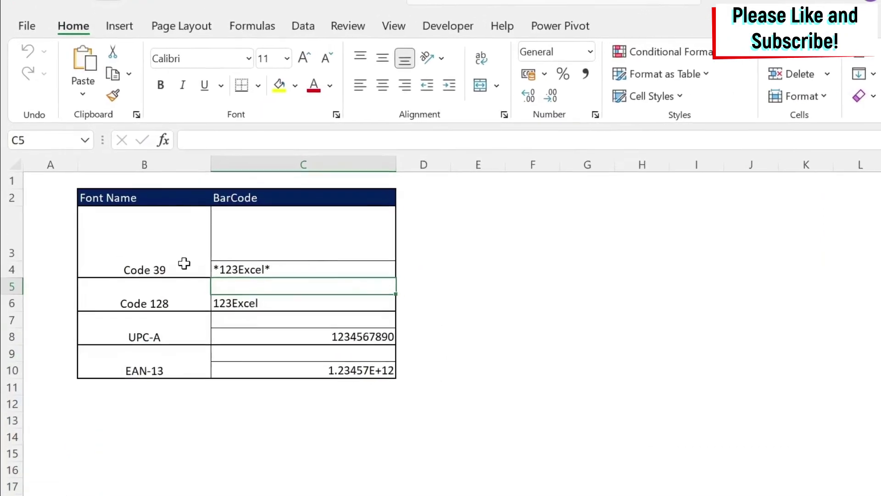
pyautogui.click(238, 269)
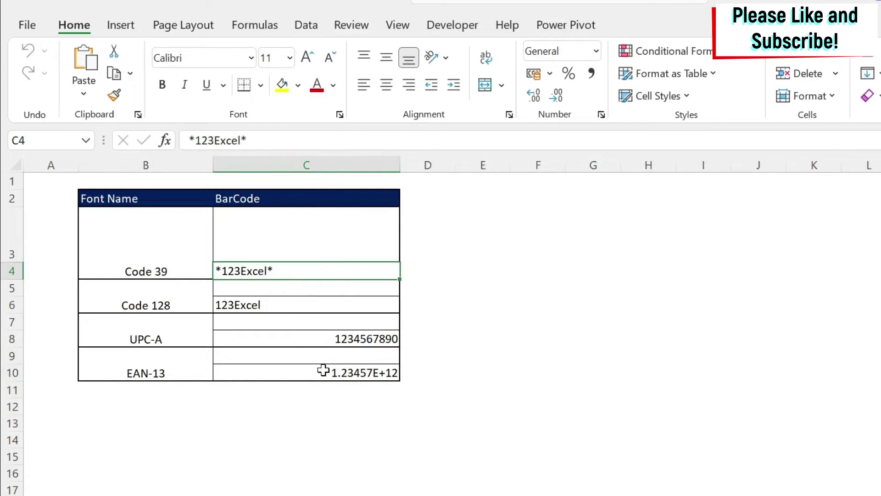
pyautogui.click(324, 370)
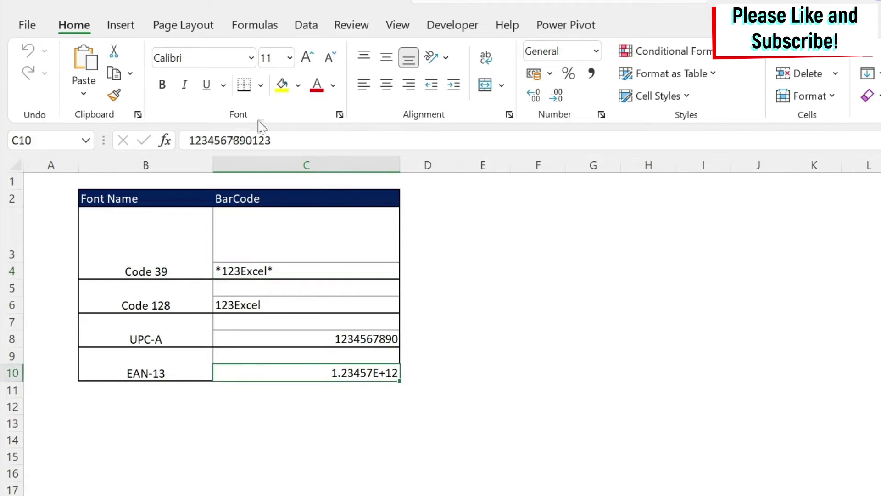
pyautogui.click(340, 115)
pyautogui.click(489, 23)
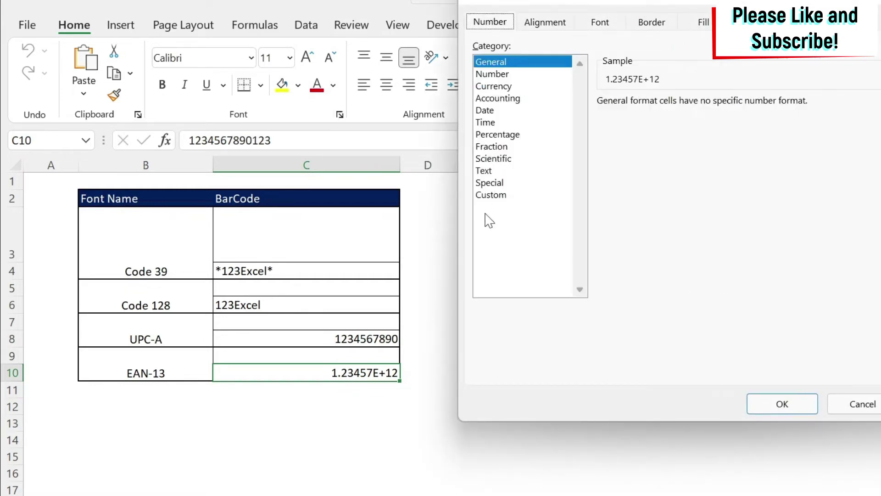
pyautogui.click(500, 172)
pyautogui.click(801, 403)
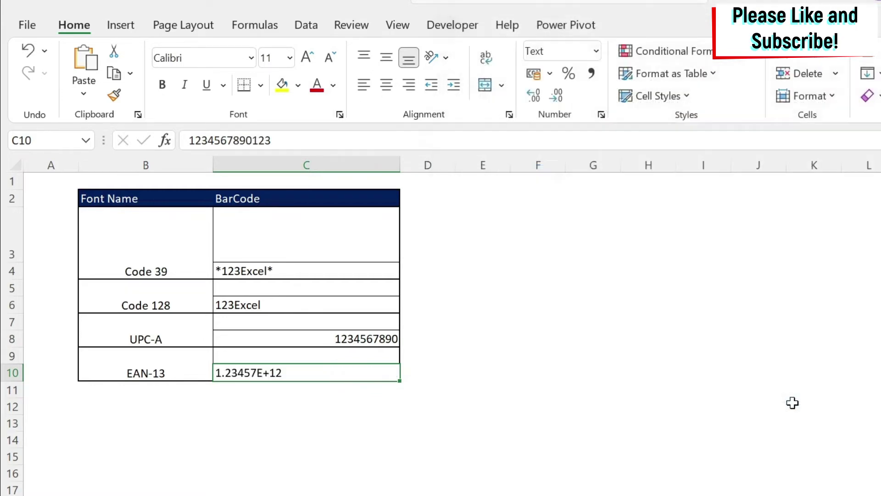
pyautogui.click(298, 134)
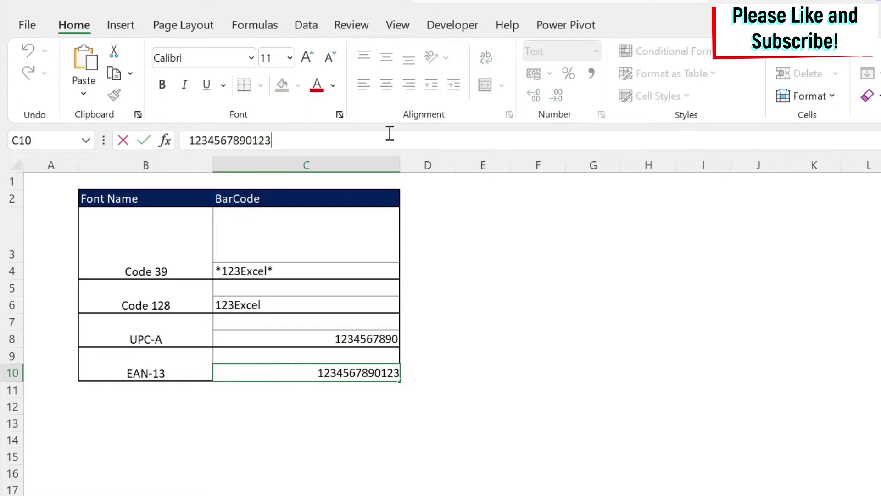
pyautogui.press('Return')
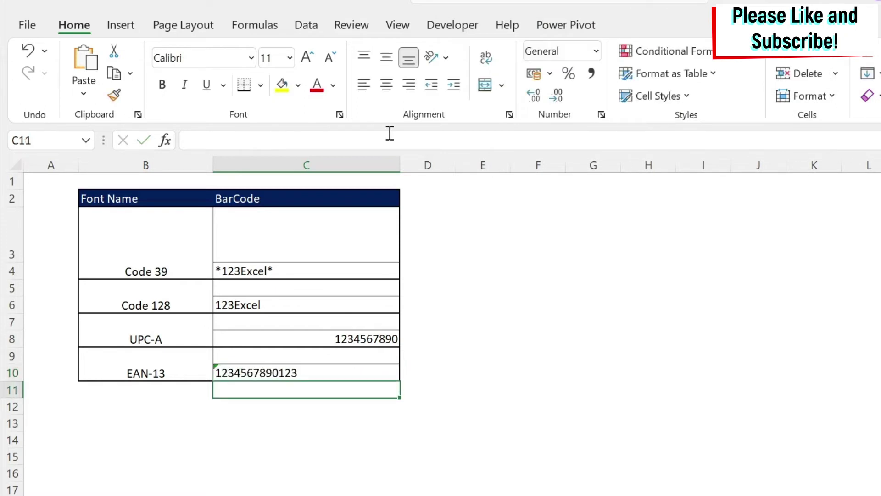
pyautogui.click(311, 369)
pyautogui.click(319, 143)
pyautogui.press('Return')
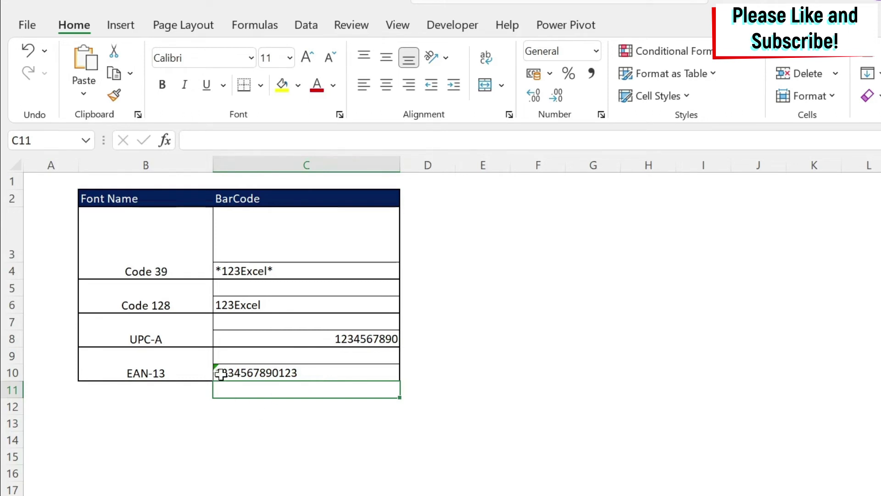
# Add a leading 0 to the UPC-A number in C8.
pyautogui.click(302, 334)
pyautogui.click(193, 142)
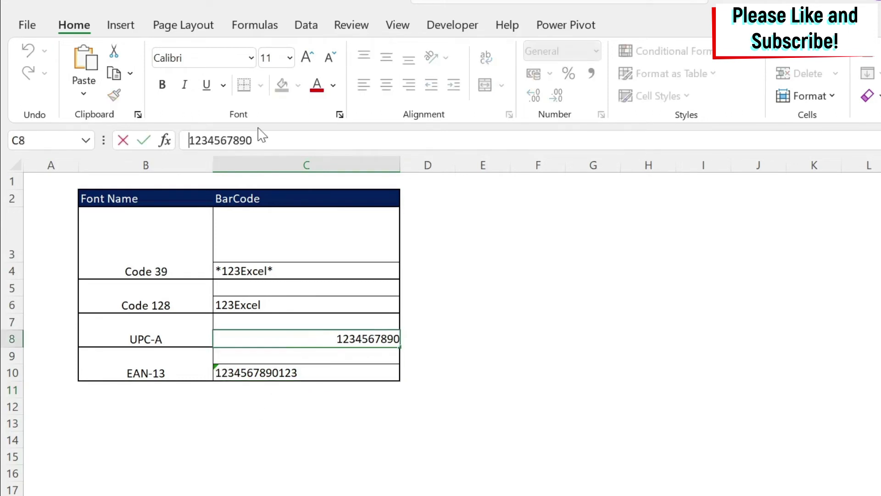
pyautogui.write('0')
pyautogui.press('Return')
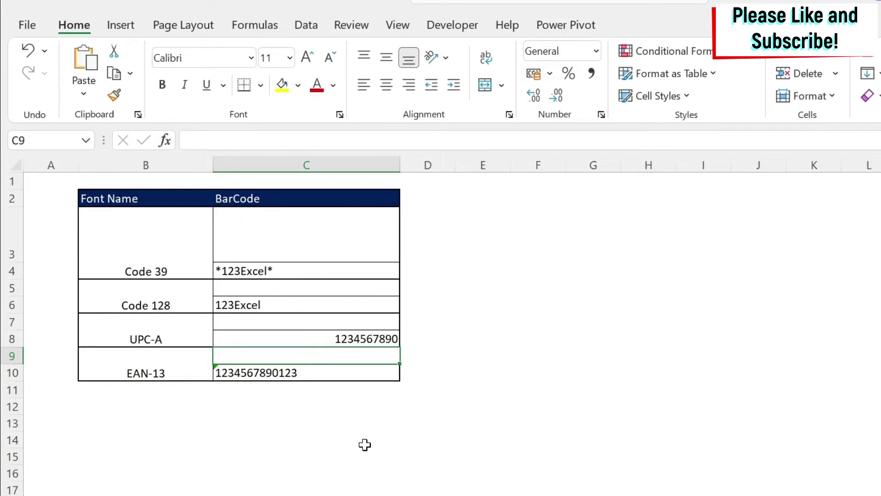
# Enter the formula =C4 in C3 to repeat the Code 39 sample.
pyautogui.click(307, 227)
pyautogui.write('=')
pyautogui.press('Down')
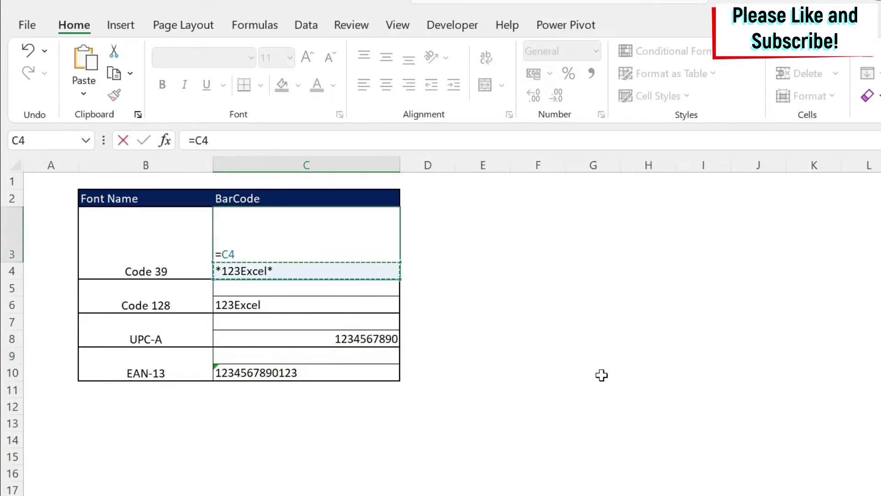
pyautogui.press('Return')
pyautogui.press('Down')
# Copy the C3 formula into C5, C7 and C9, then bring up File Explorer.
pyautogui.press('Down')
pyautogui.press('Up')
pyautogui.press('Up')
pyautogui.press('Up')
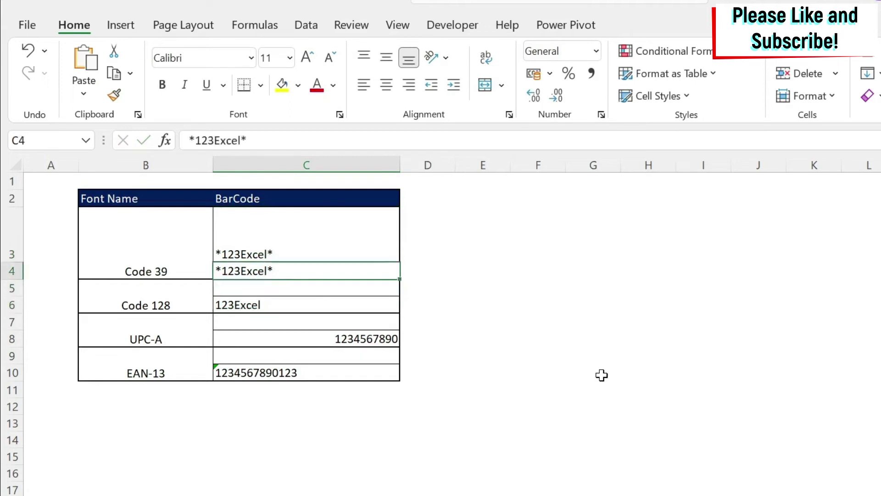
pyautogui.hotkey('ctrl', 'c')
pyautogui.press('Down')
pyautogui.press('Down')
pyautogui.hotkey('ctrl', 'v')
pyautogui.press('Down')
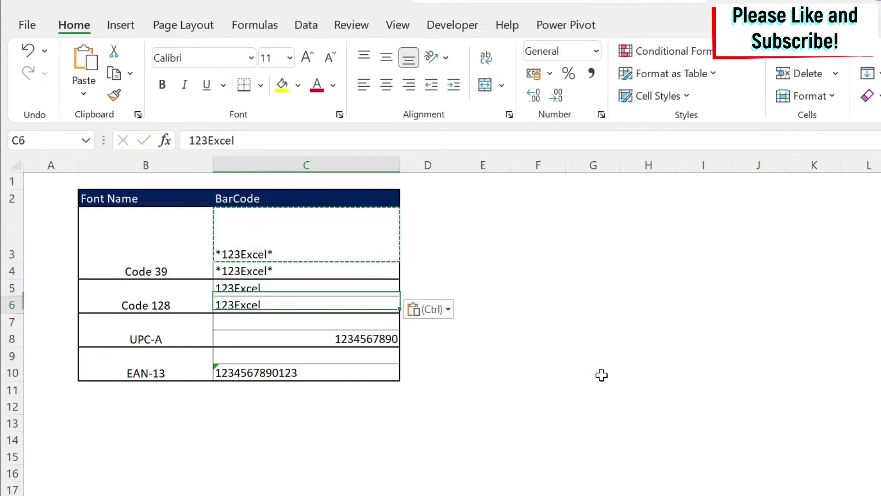
pyautogui.press('Down')
pyautogui.hotkey('ctrl', 'v')
pyautogui.press('Down')
pyautogui.press('Down')
pyautogui.hotkey('ctrl', 'v')
pyautogui.press('Up')
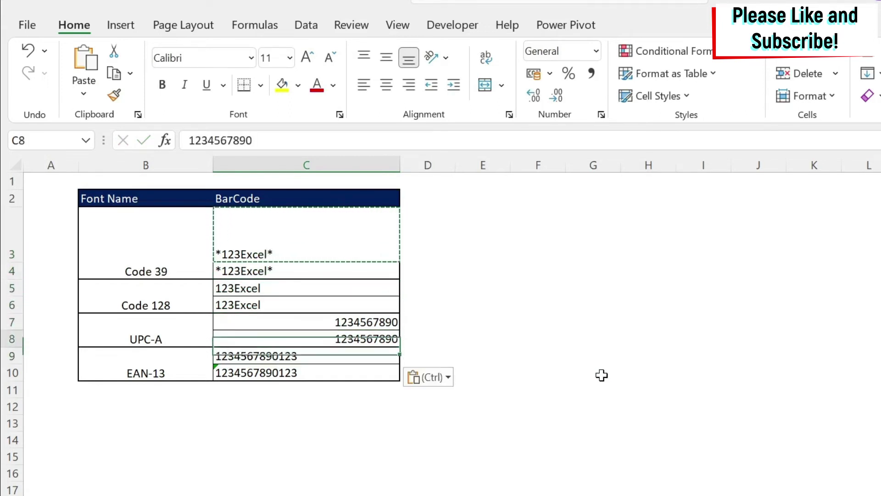
pyautogui.press('Up')
pyautogui.press('Up')
pyautogui.press('Up')
pyautogui.click(324, 252)
pyautogui.press('Escape')
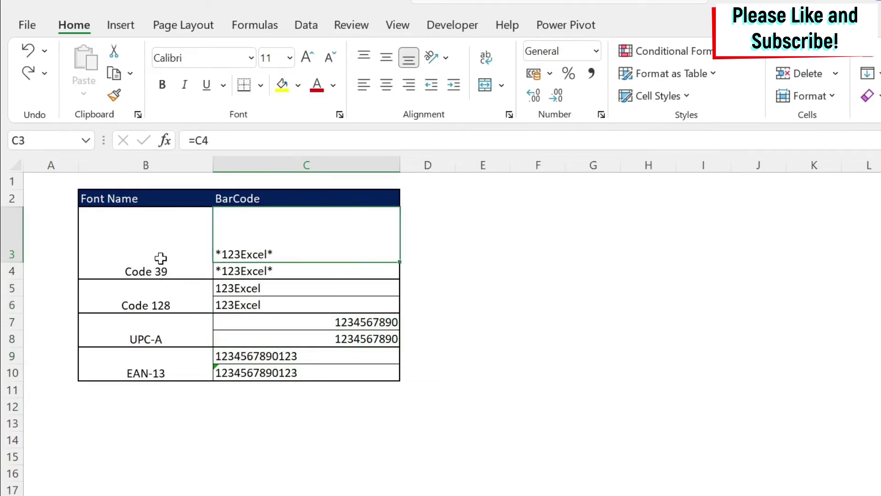
pyautogui.click(455, 493)
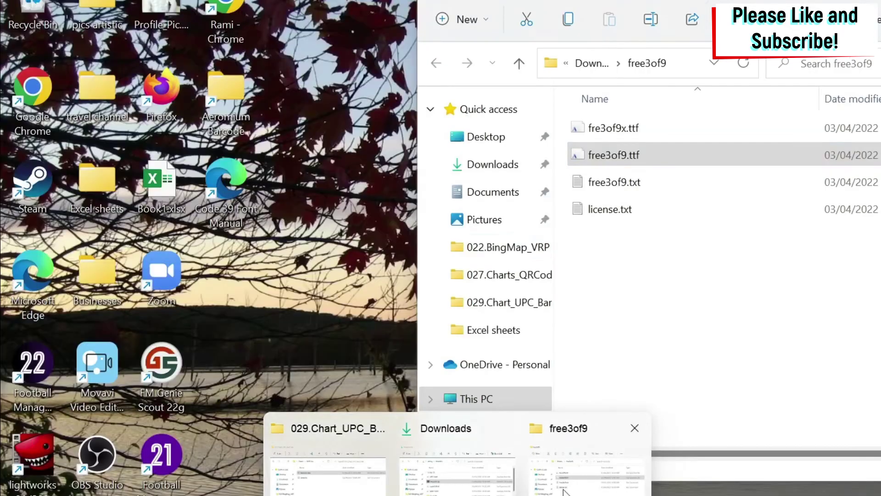
pyautogui.click(590, 455)
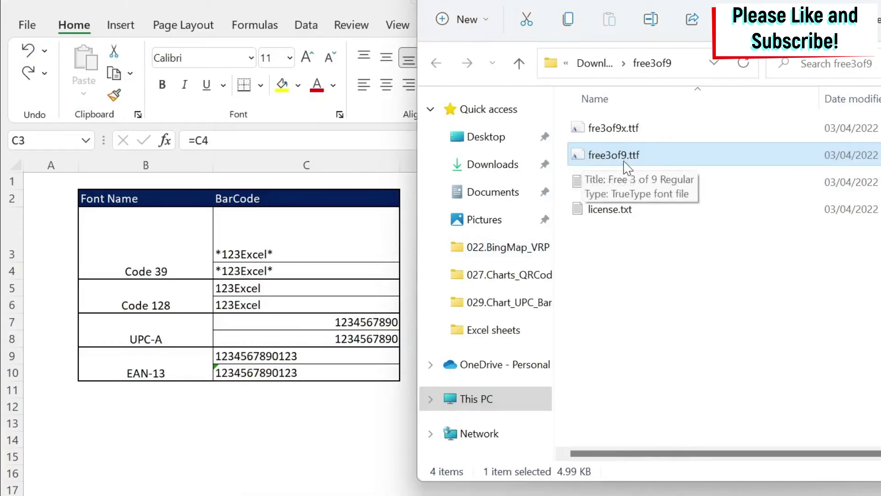
pyautogui.click(482, 492)
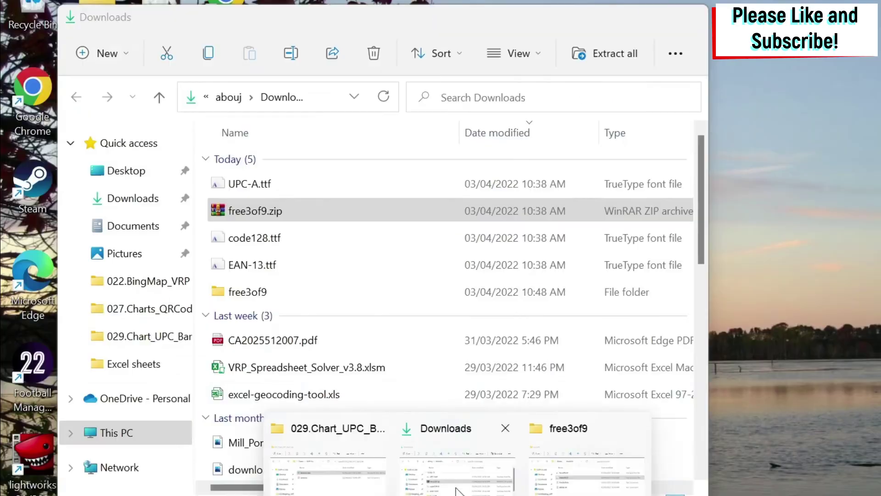
pyautogui.click(483, 490)
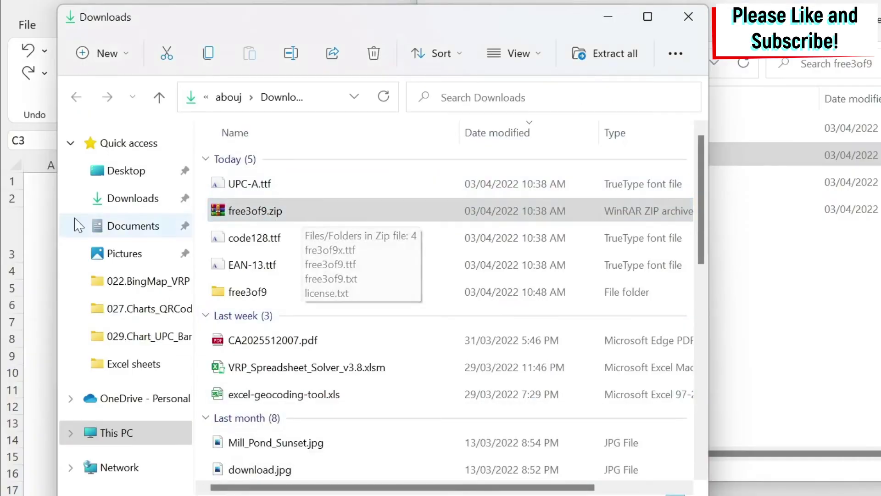
pyautogui.hotkey('alt', 'Tab')
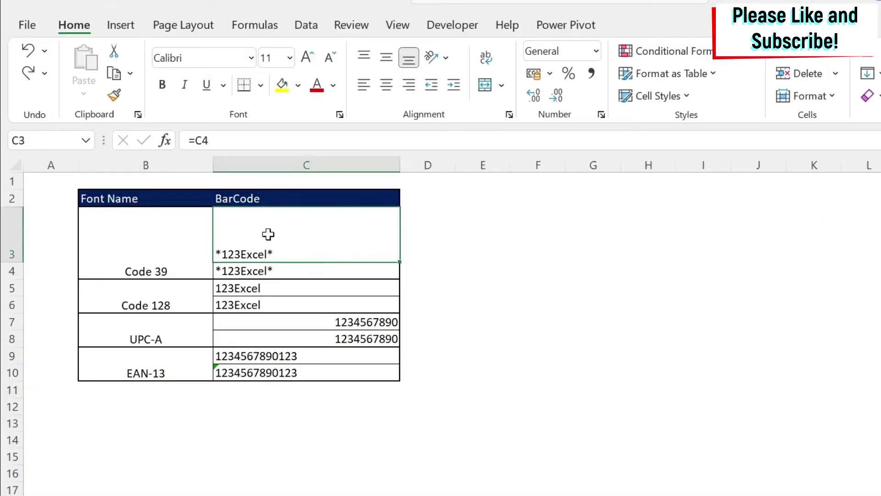
# Apply the Free 3 of 9 Extended font to C3.
pyautogui.click(216, 57)
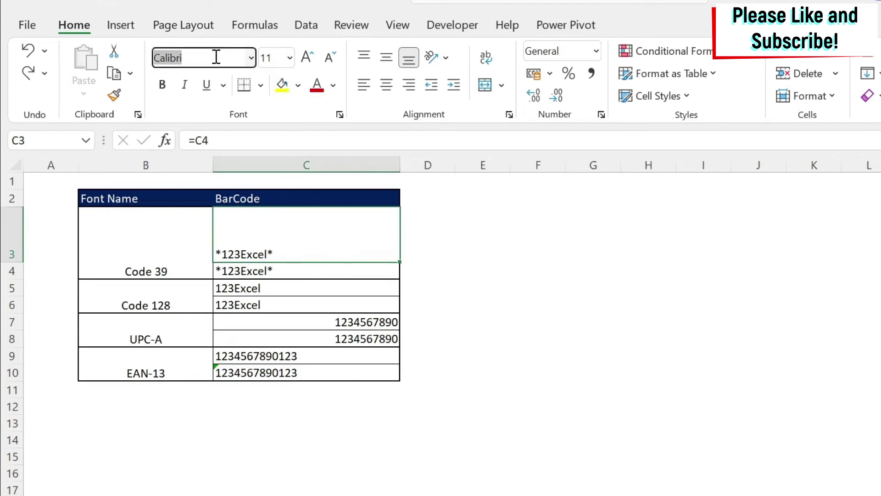
pyautogui.write('Free 3 of 9')
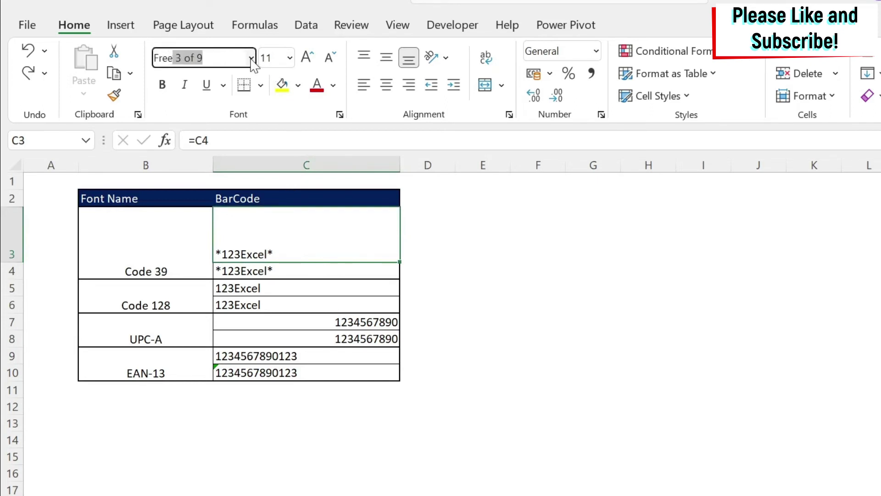
pyautogui.click(252, 59)
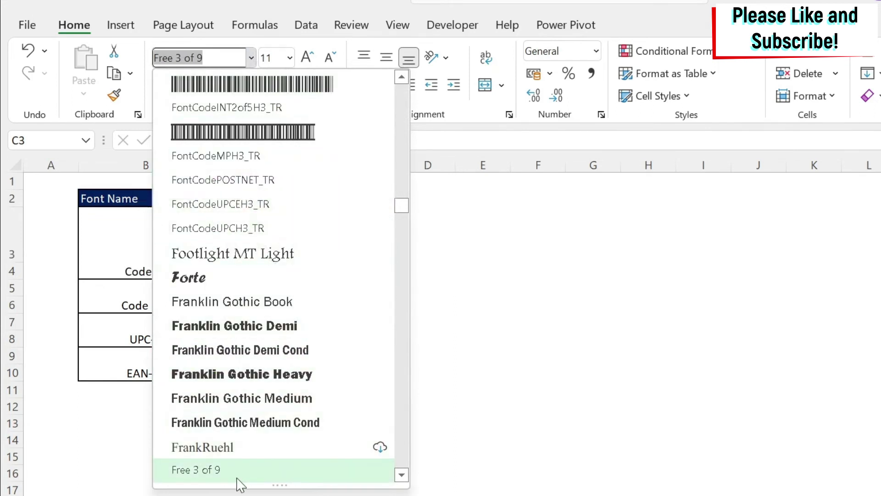
pyautogui.scroll(-1, 240, 485)
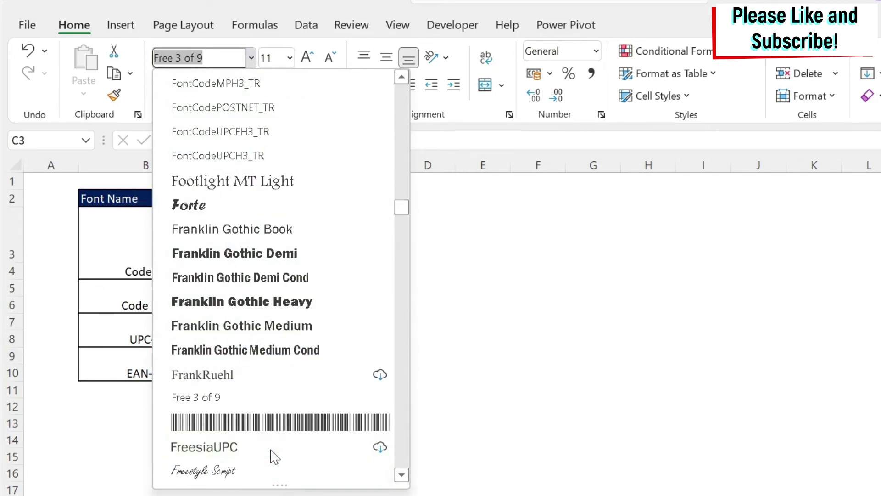
pyautogui.click(260, 423)
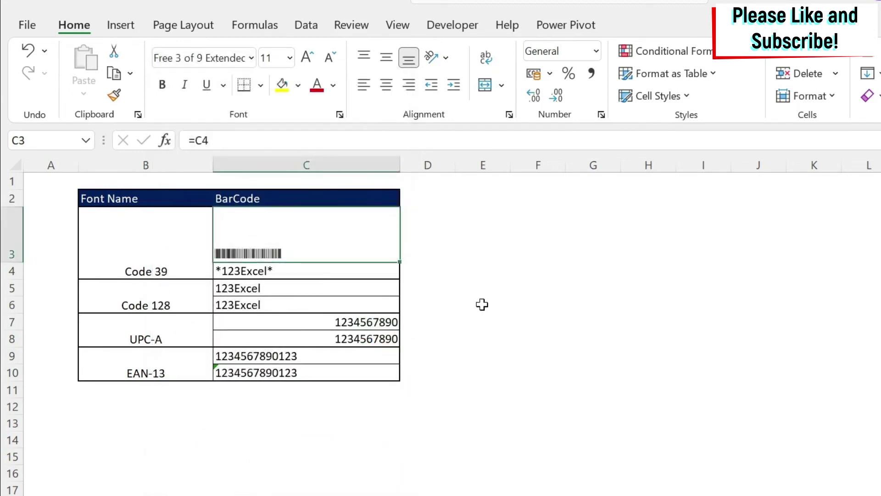
# Enlarge the C3 barcode to size 28.
pyautogui.click(307, 57)
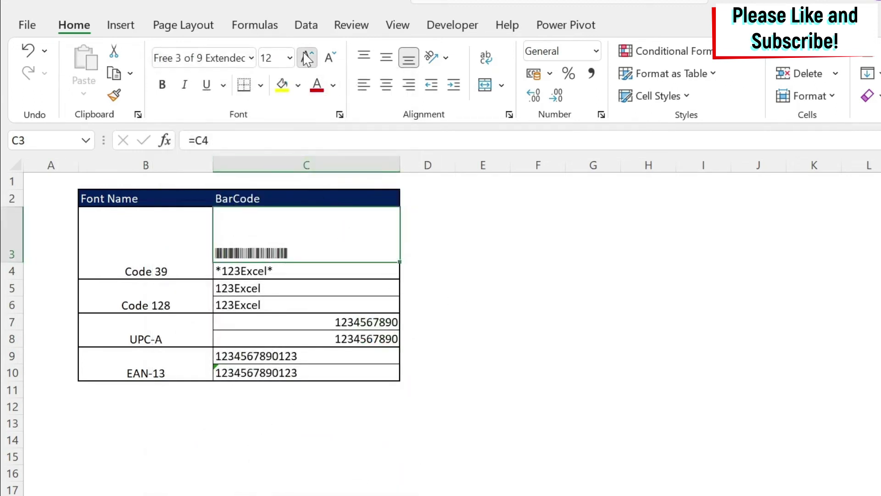
pyautogui.click(308, 57)
pyautogui.click(307, 57)
pyautogui.click(307, 57)
pyautogui.click(308, 58)
pyautogui.click(308, 57)
pyautogui.click(307, 57)
pyautogui.click(308, 58)
pyautogui.click(307, 57)
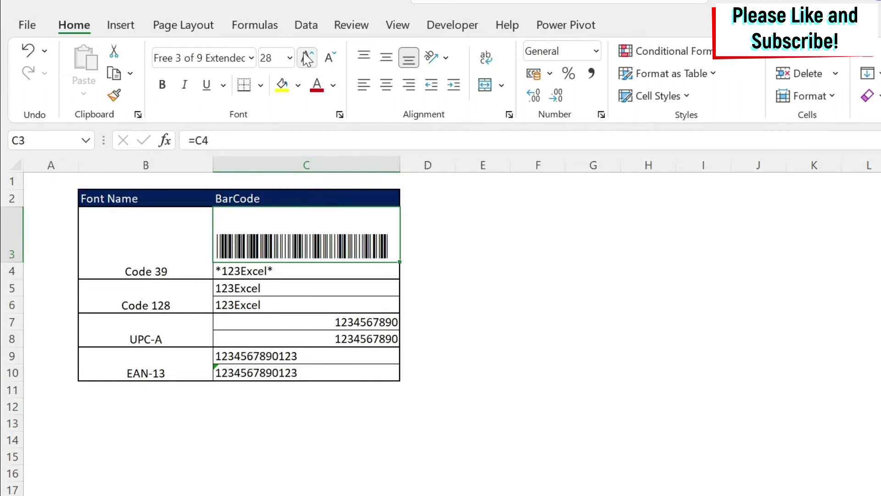
pyautogui.press('Down')
pyautogui.press('Down')
pyautogui.press('Right')
pyautogui.press('Right')
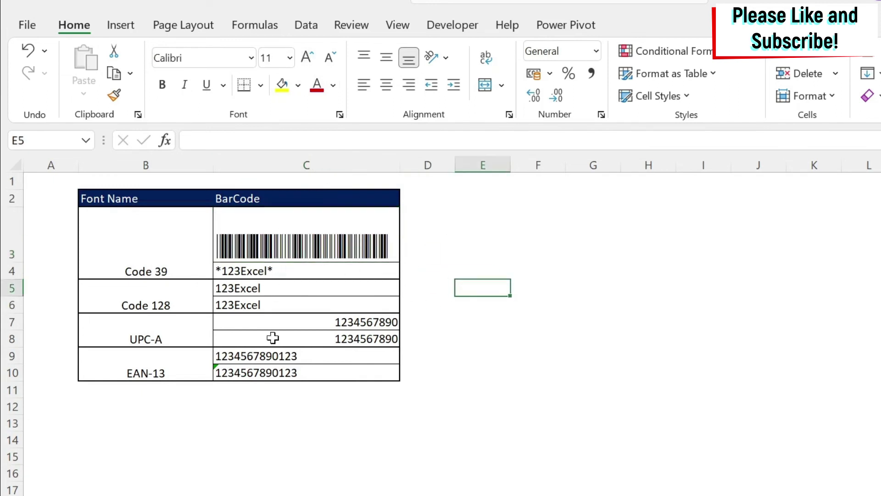
pyautogui.click(257, 284)
# Set the font of C5 to Code 128 after checking the font name in Downloads.
pyautogui.moveTo(458, 494)
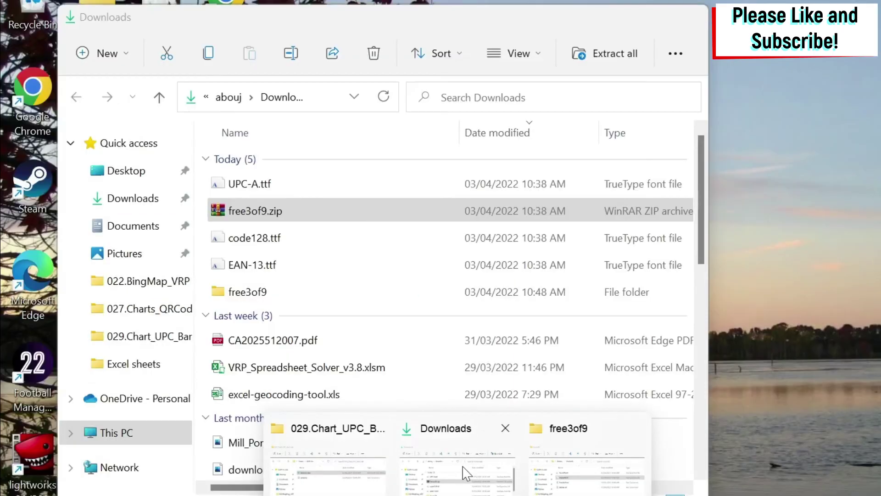
pyautogui.click(465, 473)
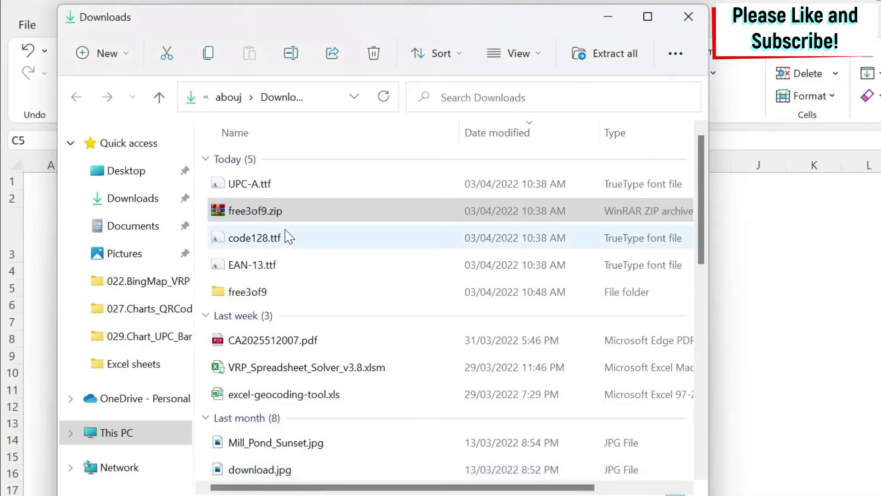
pyautogui.click(608, 17)
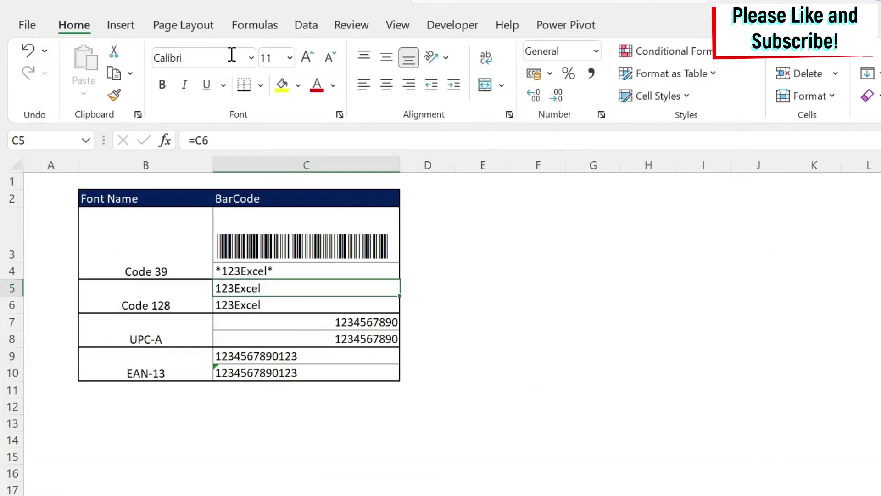
pyautogui.click(211, 59)
pyautogui.write('Code 128')
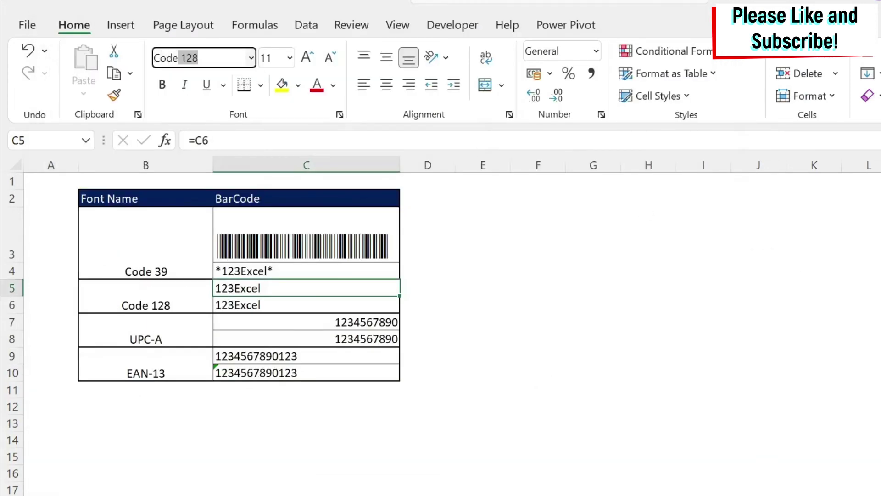
pyautogui.press('Return')
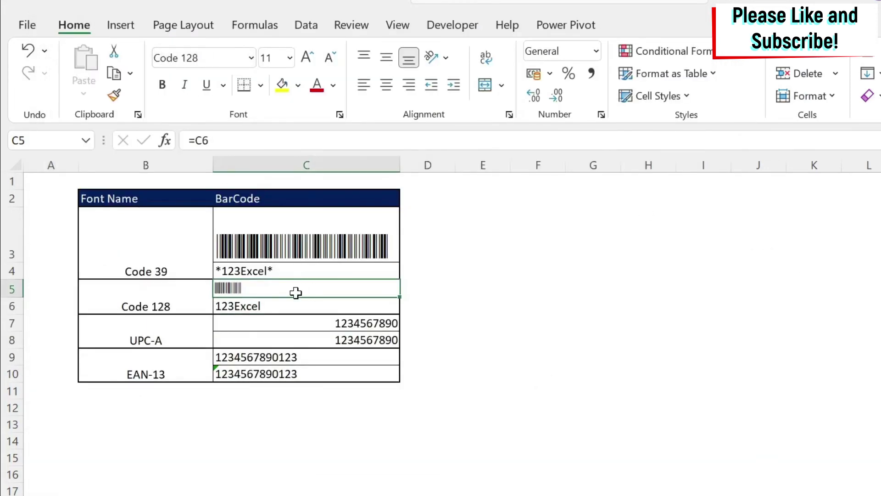
# Enlarge the C5 Code 128 barcode to size 28.
pyautogui.click(308, 57)
pyautogui.click(307, 57)
pyautogui.click(307, 57)
pyautogui.click(307, 57)
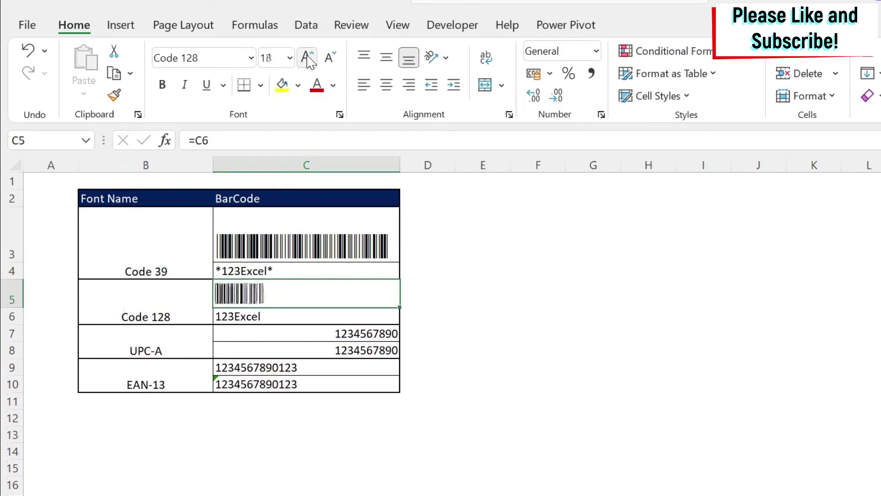
pyautogui.click(307, 57)
pyautogui.click(307, 57)
pyautogui.click(307, 57)
pyautogui.click(307, 57)
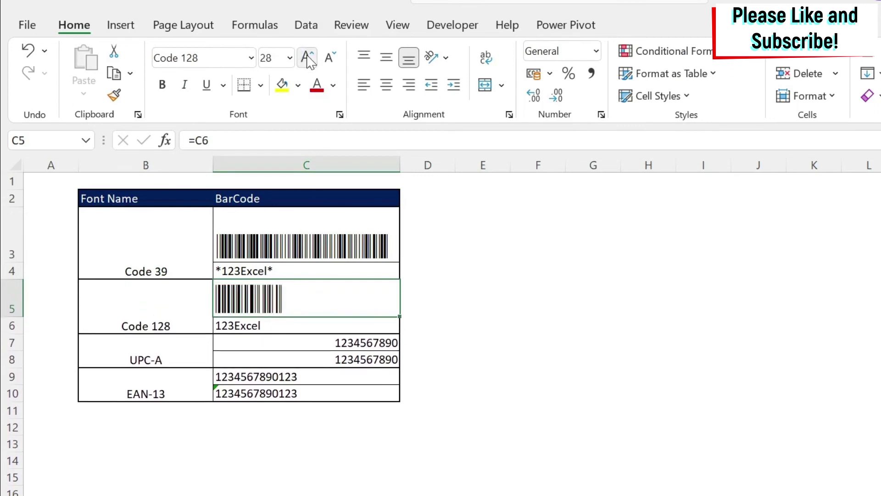
pyautogui.click(339, 342)
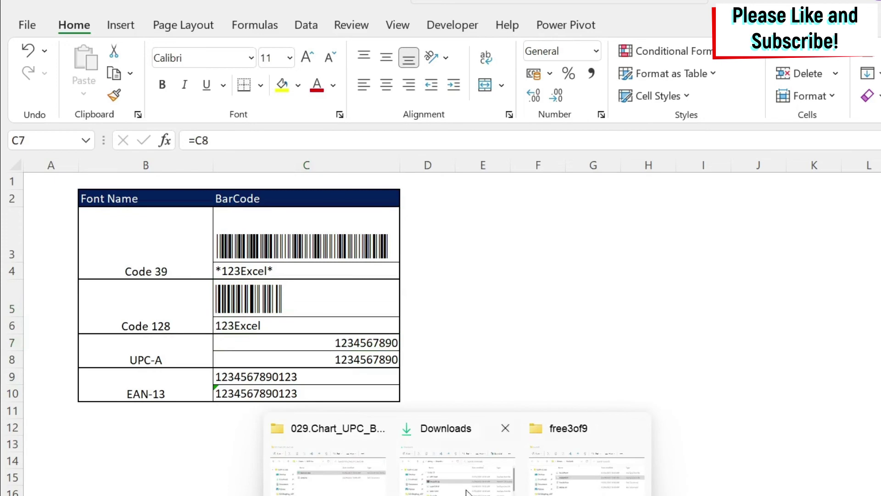
pyautogui.click(463, 473)
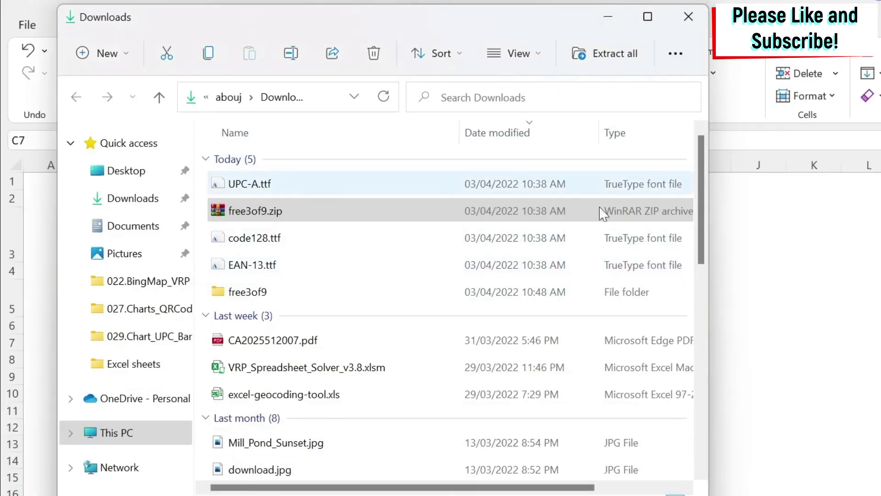
# Set the font of C7 to UPC-A.
pyautogui.hotkey('alt', 'Tab')
pyautogui.click(209, 55)
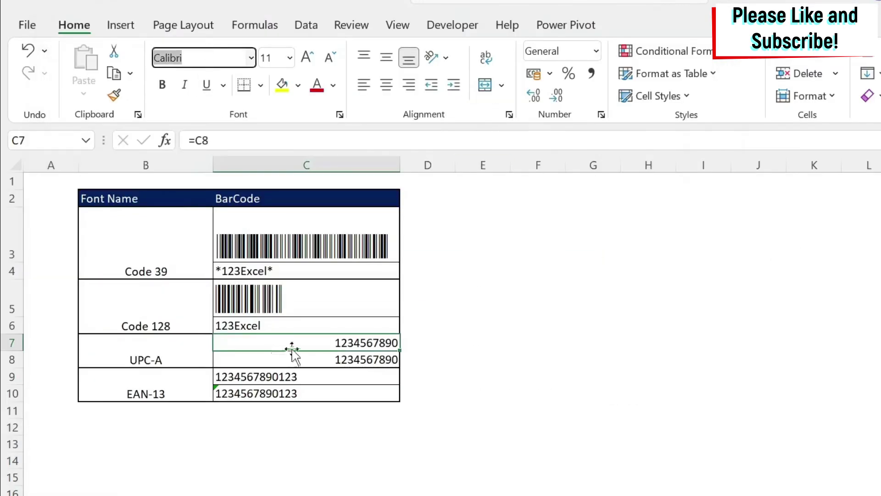
pyautogui.write('UPC-A')
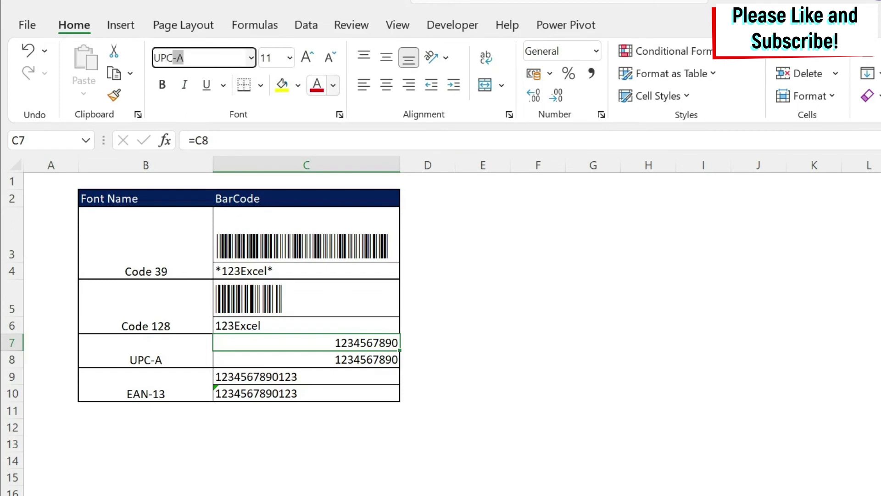
pyautogui.press('Return')
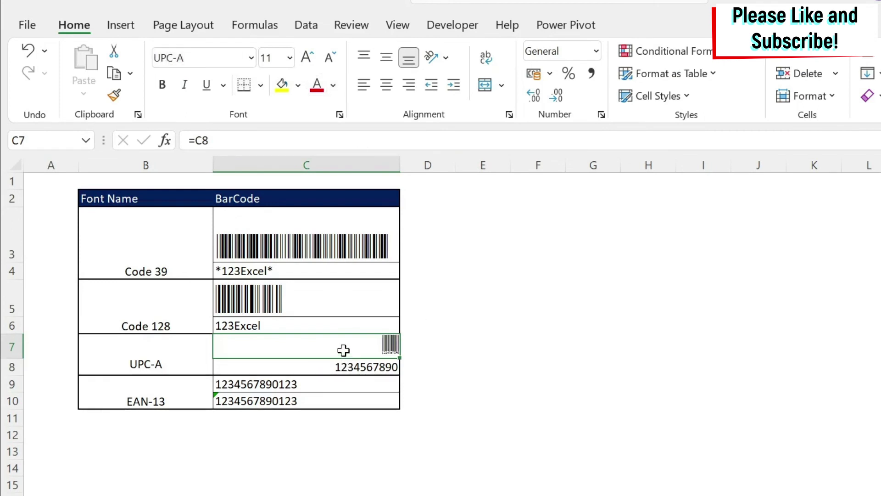
# Raise the C7 UPC-A barcode to size 72, then reduce it to 48.
pyautogui.click(307, 57)
pyautogui.click(307, 57)
pyautogui.click(307, 57)
pyautogui.click(308, 58)
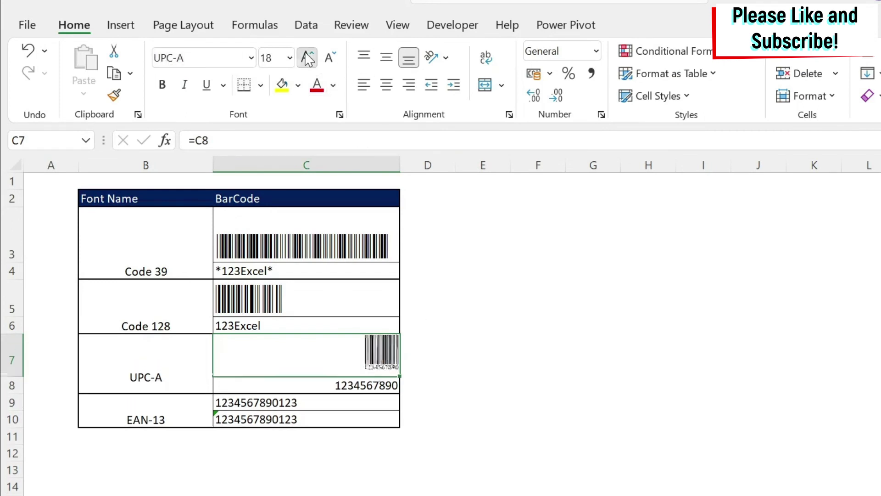
pyautogui.click(307, 57)
pyautogui.click(307, 58)
pyautogui.click(307, 57)
pyautogui.click(307, 58)
pyautogui.click(307, 58)
pyautogui.click(307, 57)
pyautogui.click(307, 57)
pyautogui.click(307, 58)
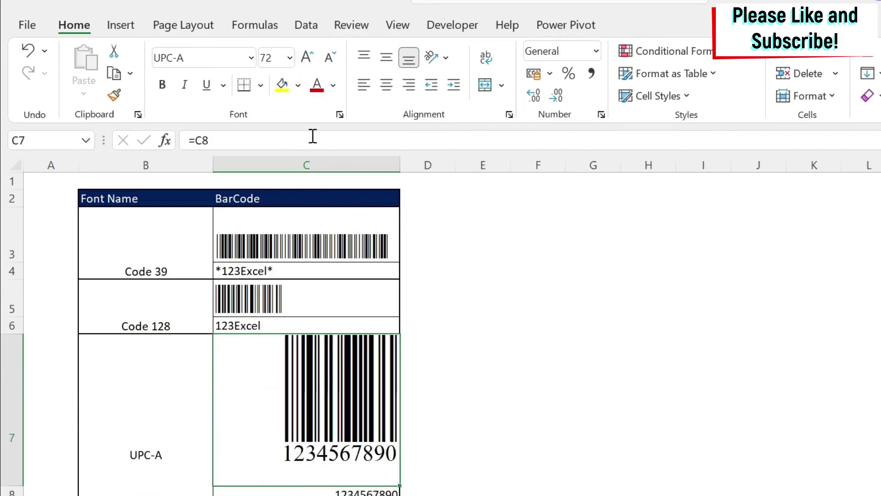
pyautogui.click(328, 58)
pyautogui.scroll(-2, 335, 375)
pyautogui.click(326, 307)
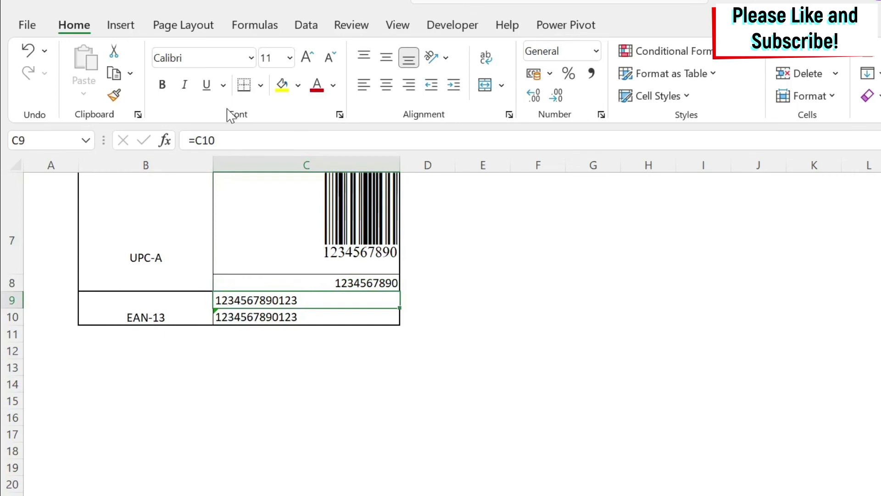
# Set the font of C9 to EAN-13.
pyautogui.click(199, 58)
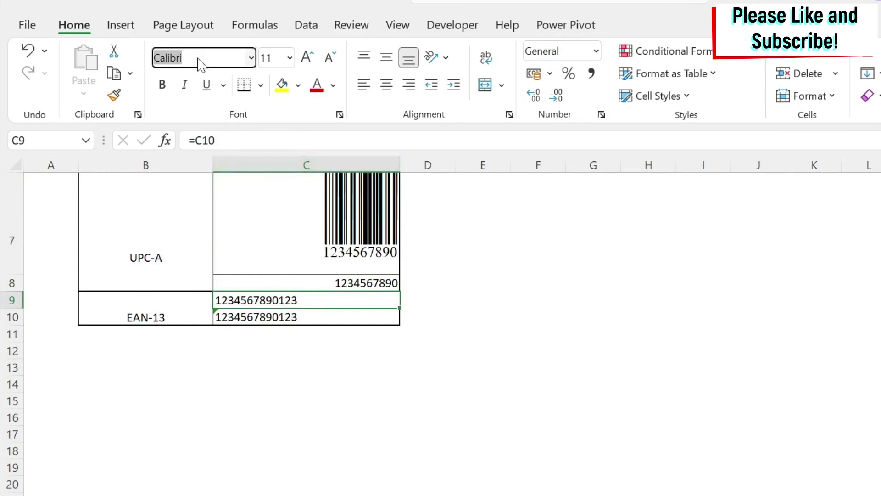
pyautogui.write('E')
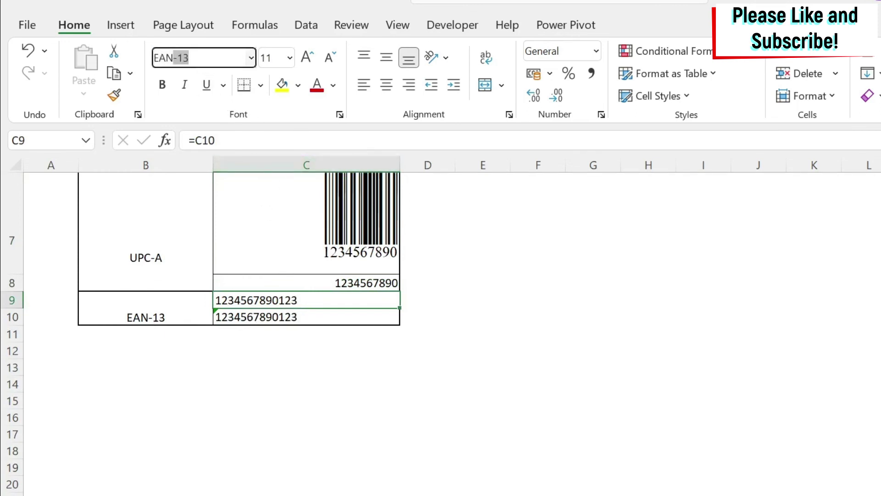
pyautogui.write('AN')
pyautogui.press('Return')
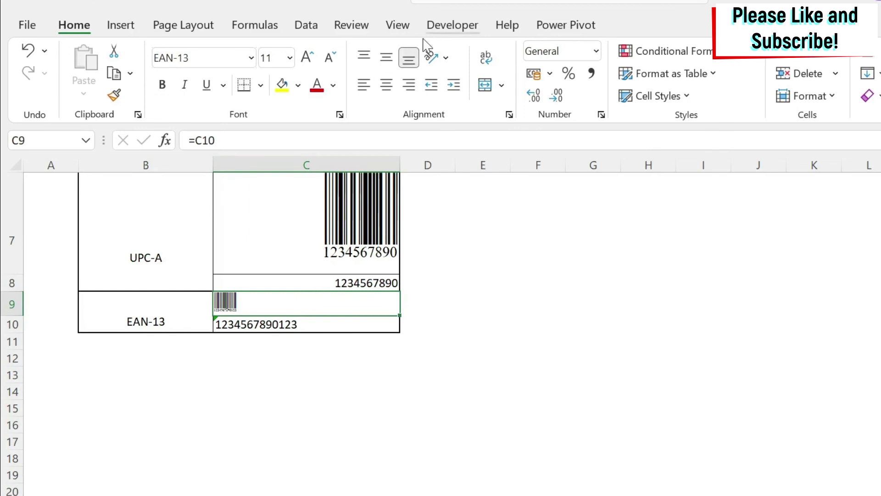
# Enlarge the C9 EAN-13 barcode to size 28.
pyautogui.click(306, 58)
pyautogui.click(306, 59)
pyautogui.click(306, 58)
pyautogui.click(306, 58)
pyautogui.click(306, 59)
pyautogui.click(307, 58)
pyautogui.click(306, 59)
pyautogui.click(306, 58)
pyautogui.click(306, 59)
pyautogui.scroll(2, 315, 291)
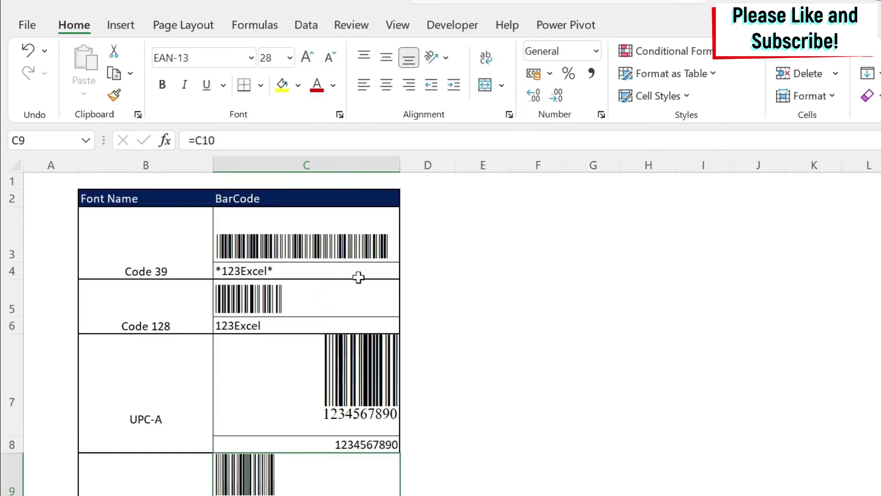
pyautogui.click(367, 249)
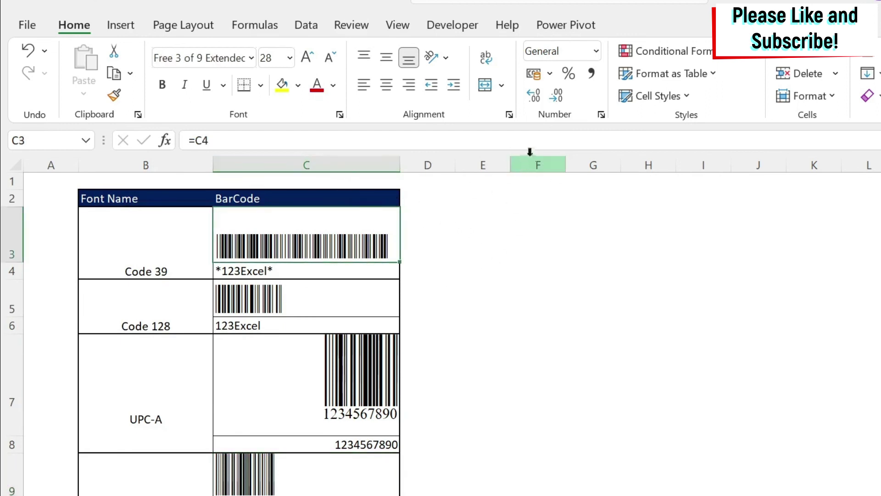